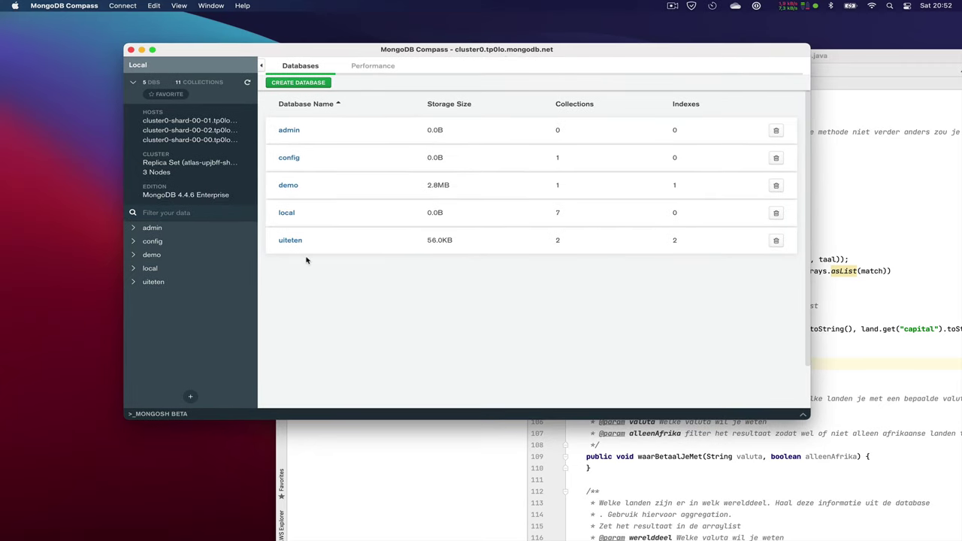
Step: Open the personen collection of the demo database, enlarge the window, and show the collection's aggregation pipeline builder
click(286, 186)
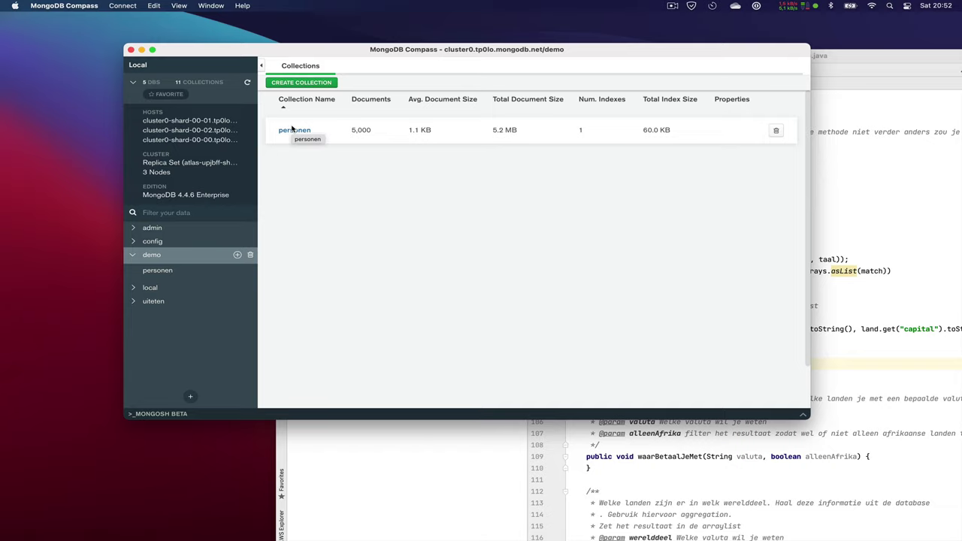
click(293, 129)
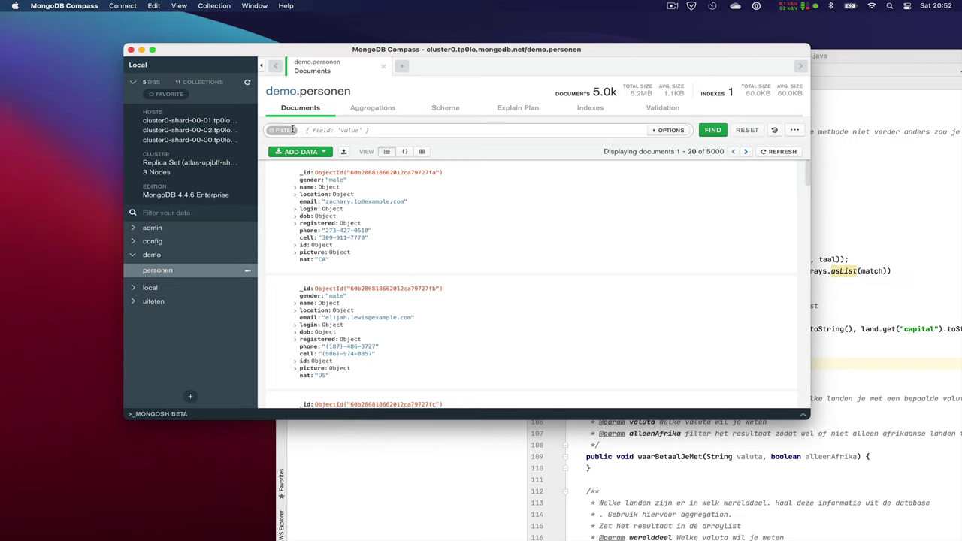
click(152, 50)
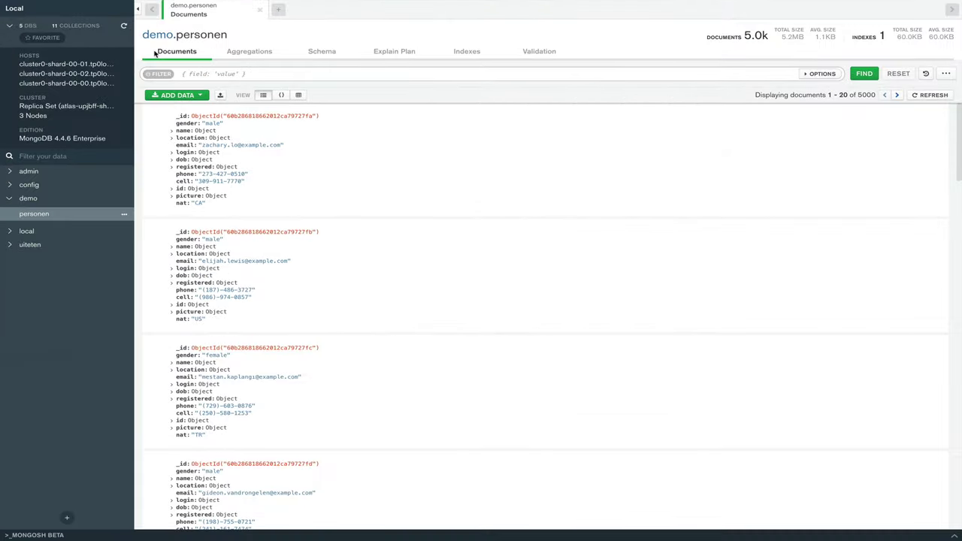
click(261, 51)
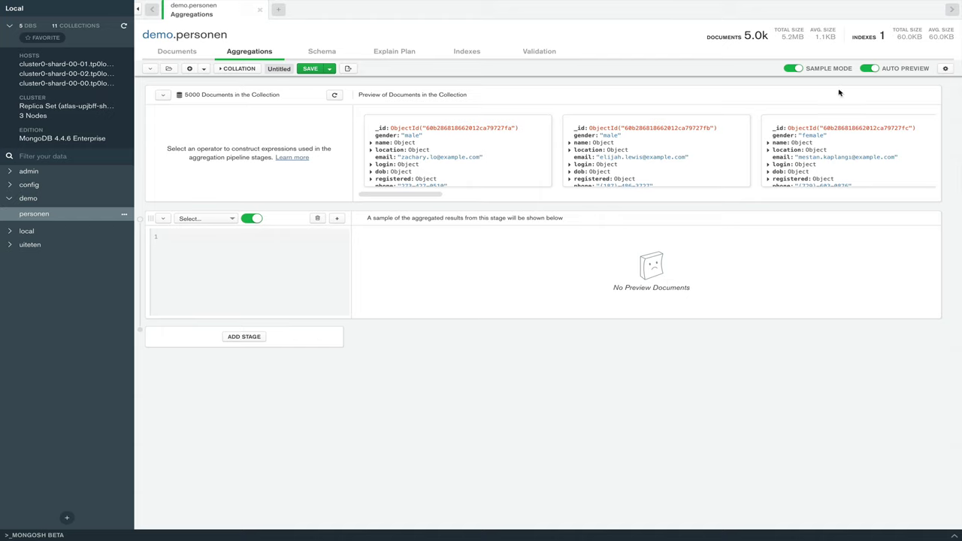
Step: Turn off sample mode and make the first pipeline stage a $match with the query gender:'male'
click(795, 68)
drag(428, 197, 394, 200)
click(206, 217)
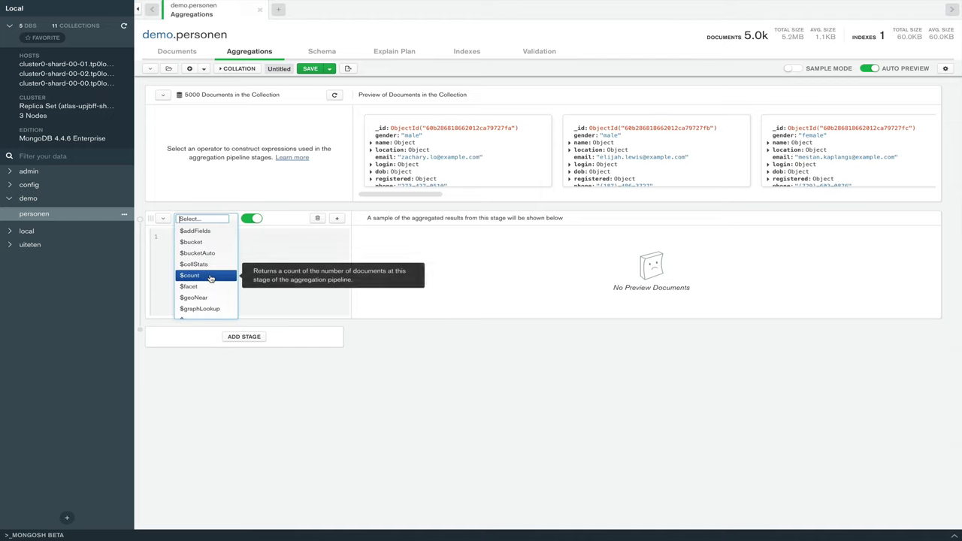
scroll(210, 278, down, 2)
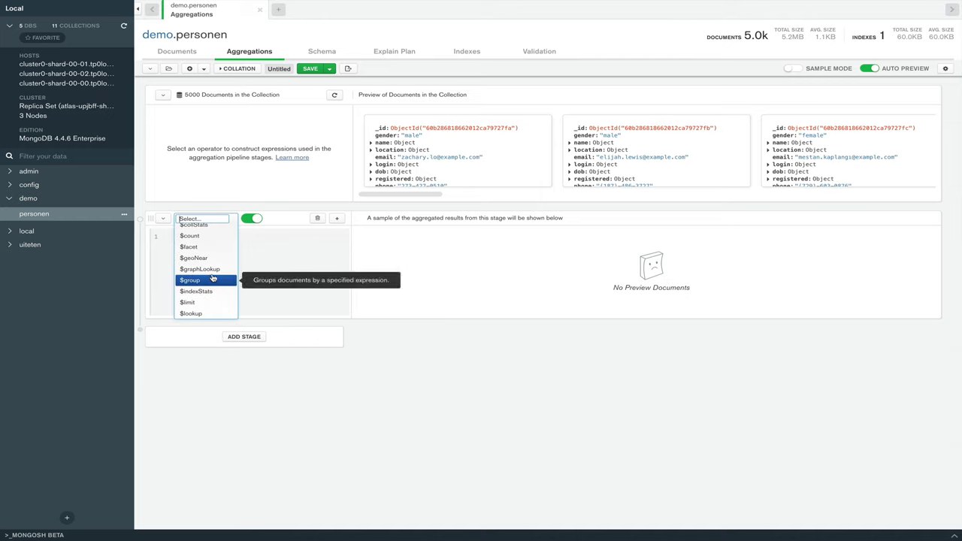
scroll(210, 277, down, 4)
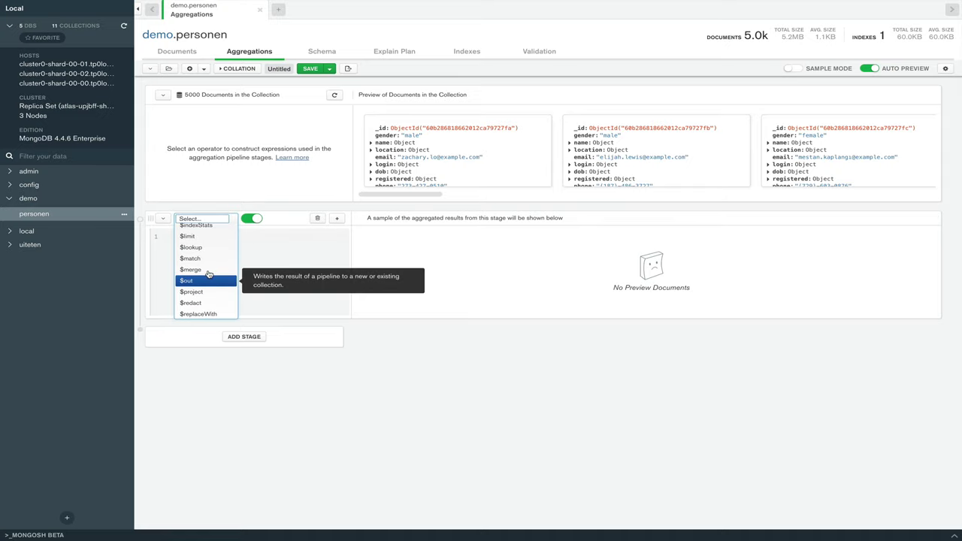
click(207, 259)
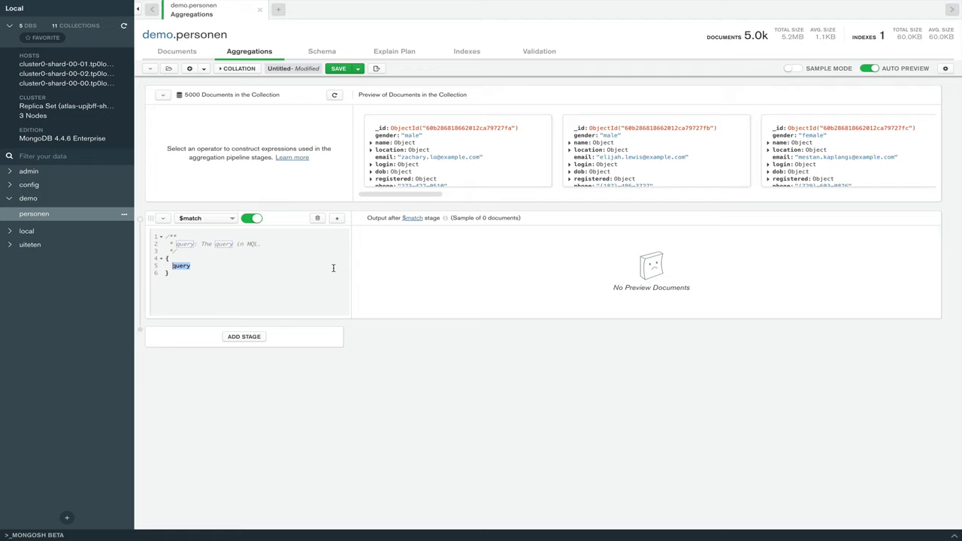
text(gender:')
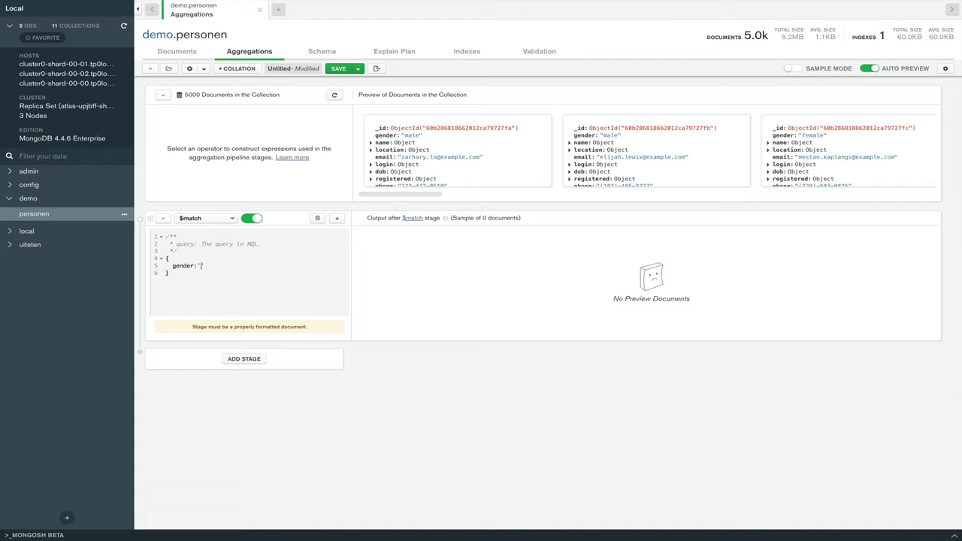
text(male)
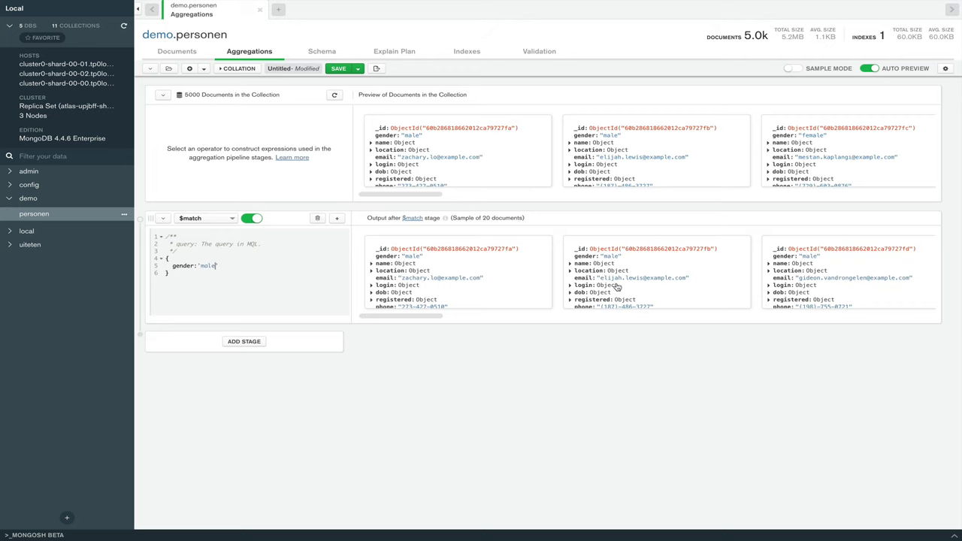
drag(399, 318, 807, 323)
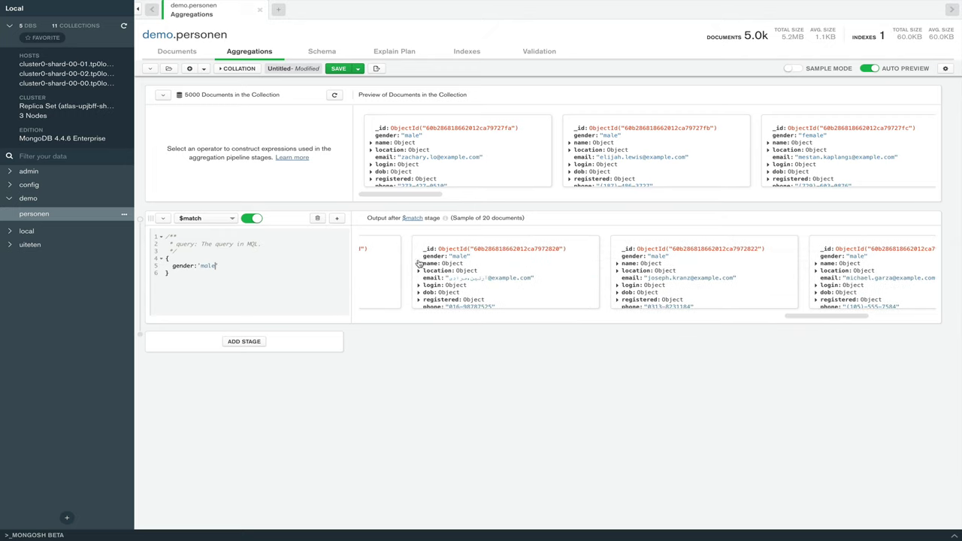
drag(832, 320, 421, 319)
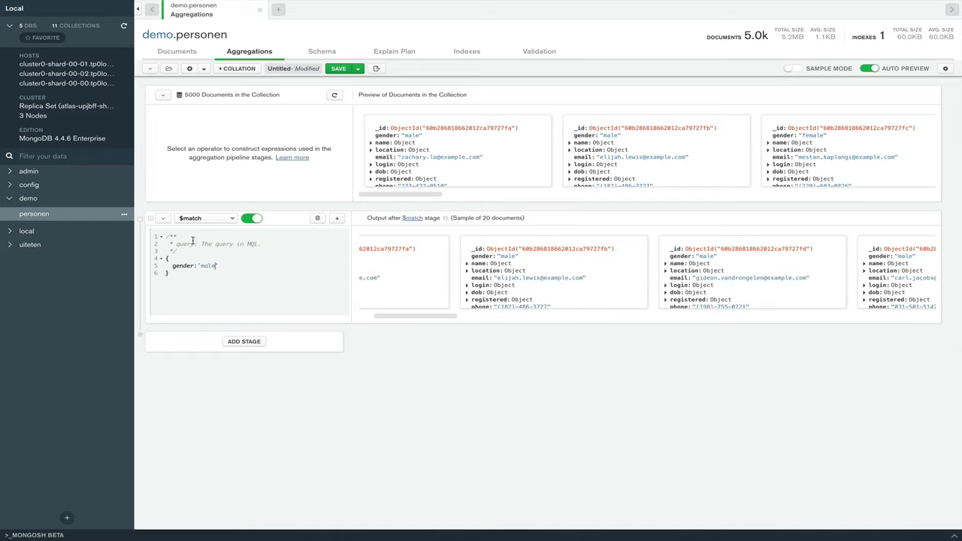
Step: Add a second stage to the pipeline and choose $group as its operator
click(250, 342)
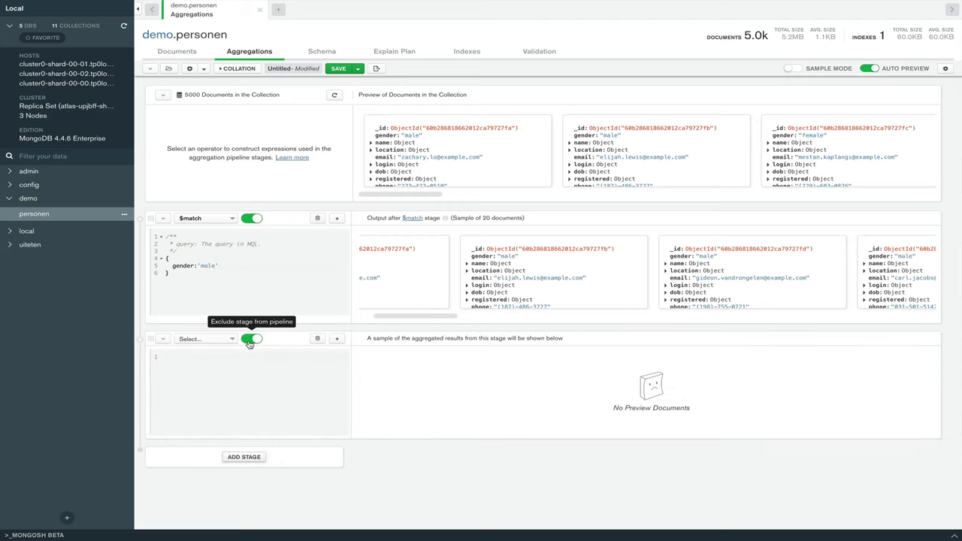
click(193, 340)
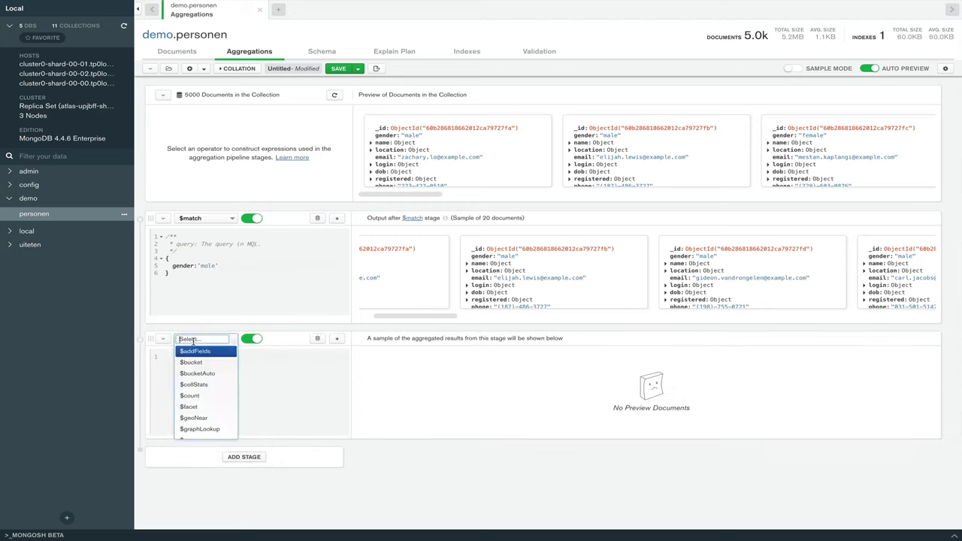
scroll(208, 396, down, 3)
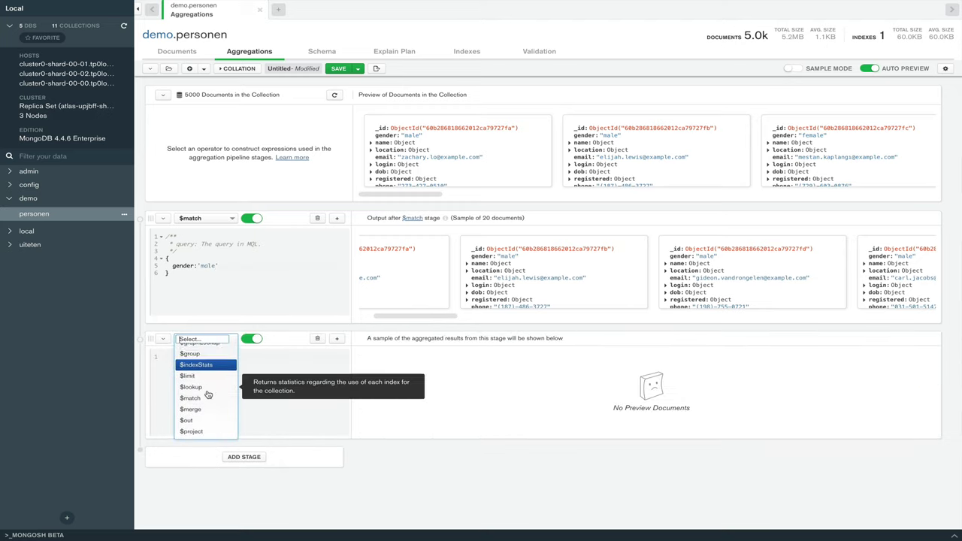
scroll(208, 396, down, 2)
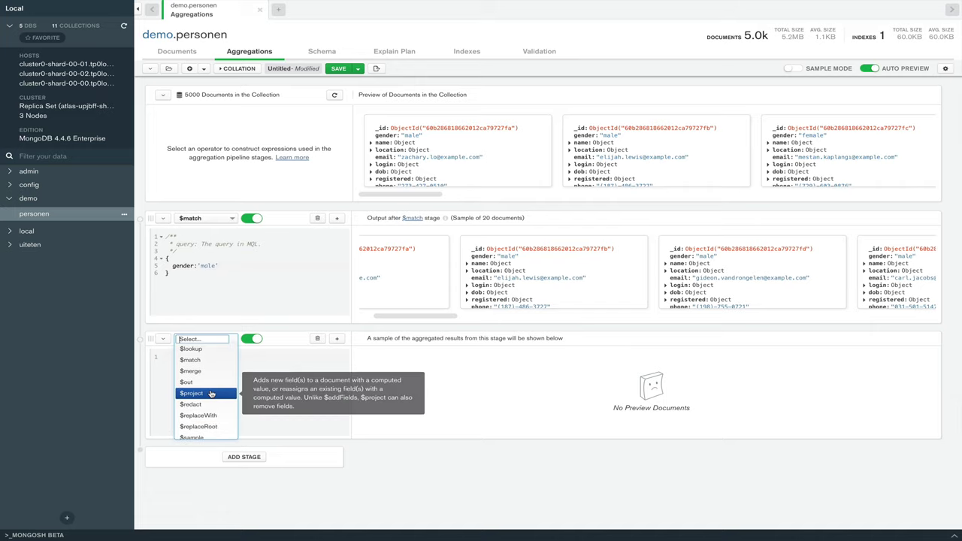
scroll(208, 395, up, 4)
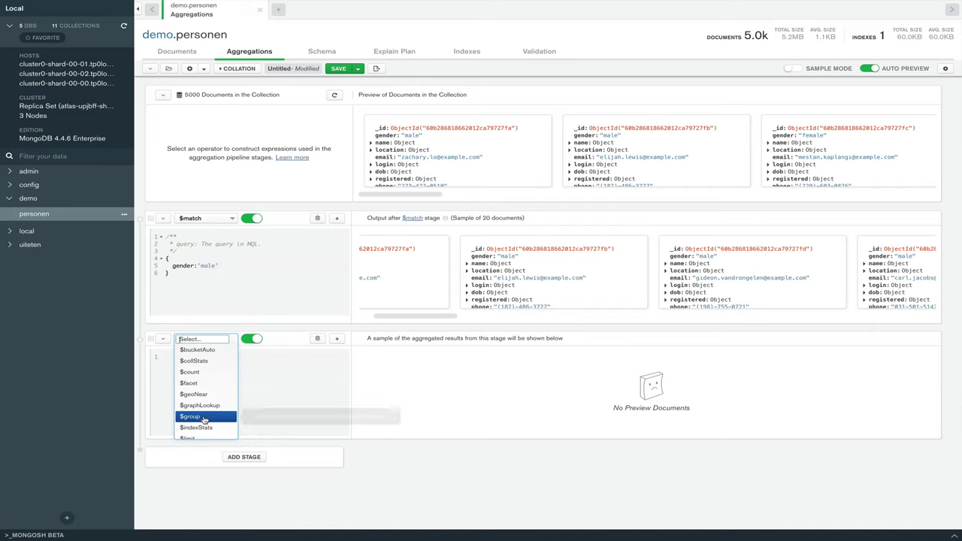
click(197, 416)
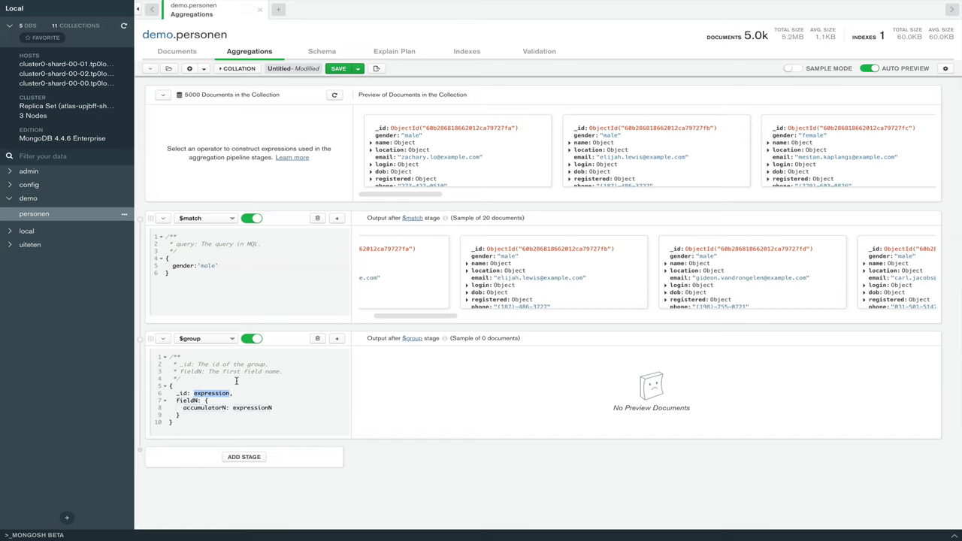
Step: Set the $group stage's _id expression to { Land : "$nat" }
drag(233, 393, 193, 393)
text({ )
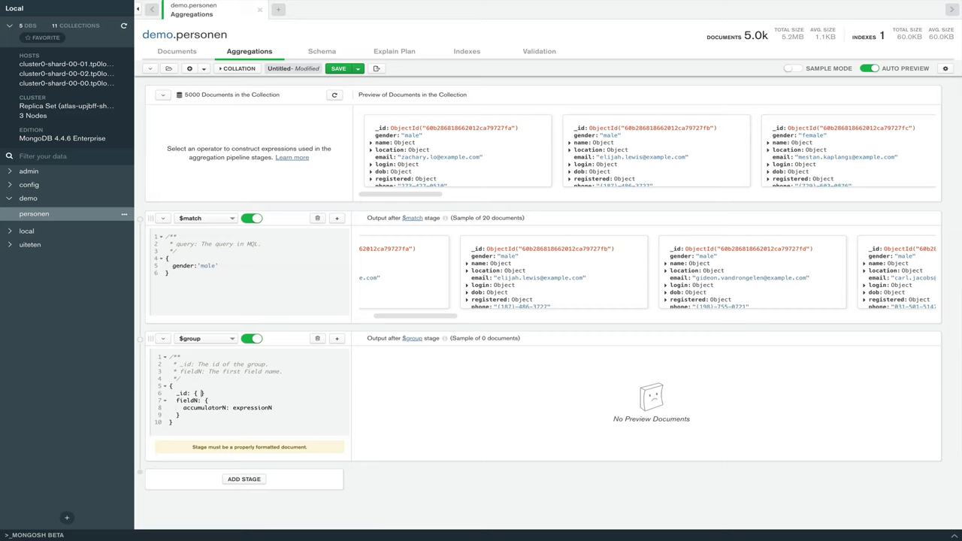
text(Land : "$)
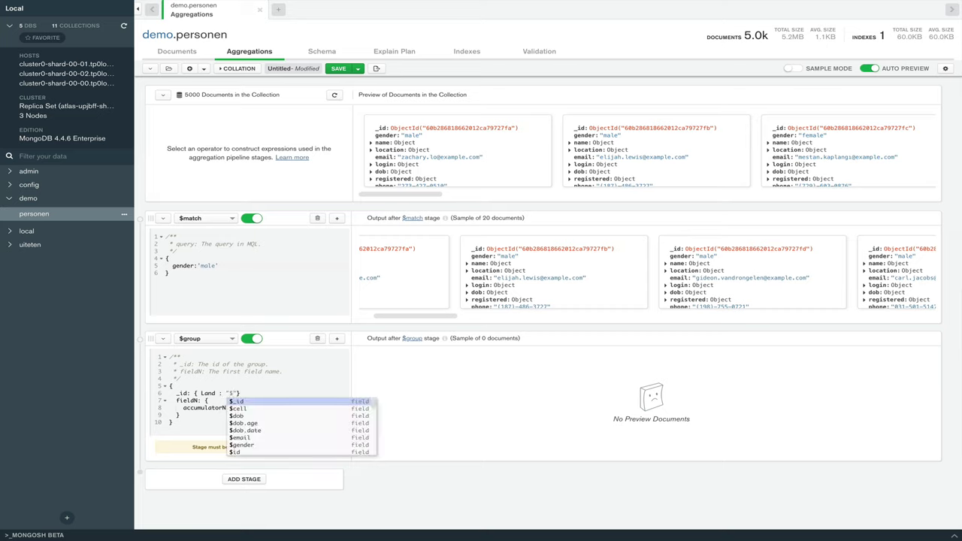
text(nat)
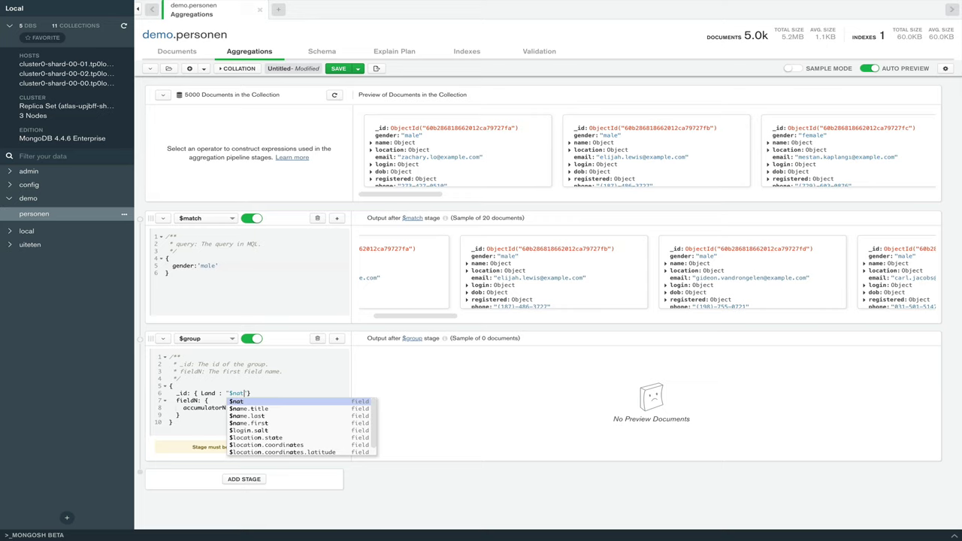
key(Right)
key(Right)
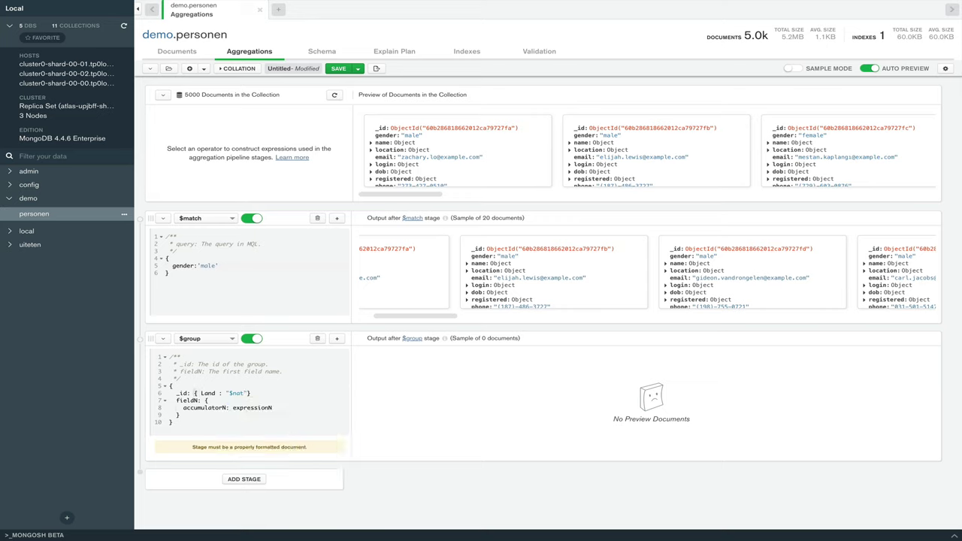
Step: Remove the fieldN placeholder block from the $group stage and end the _id line with a comma
click(208, 399)
click(177, 402)
drag(176, 403, 349, 414)
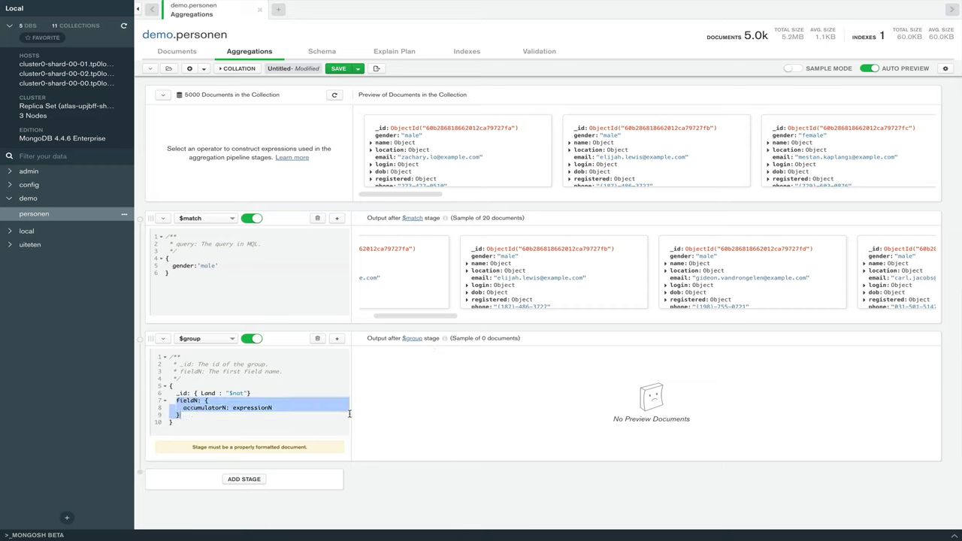
text(a)
key(BackSpace)
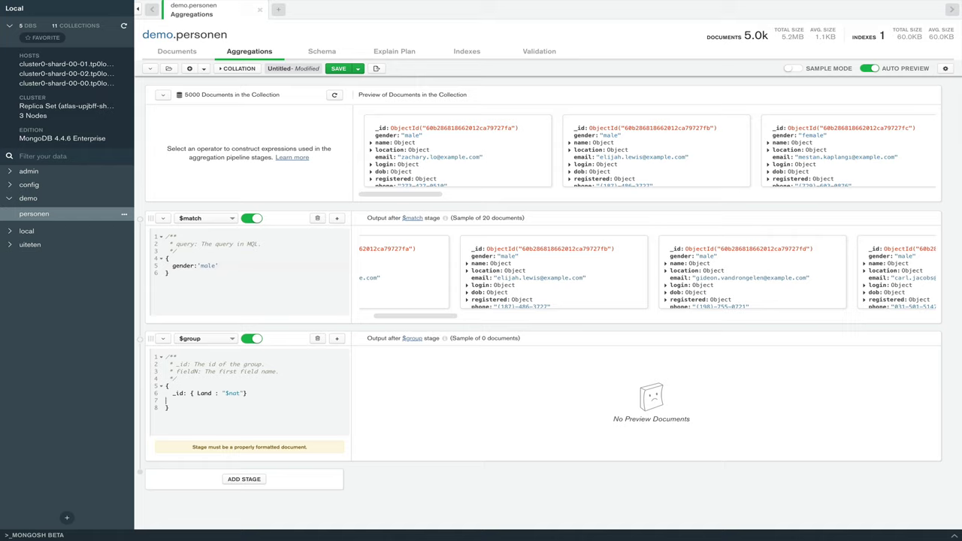
key(BackSpace)
text(,)
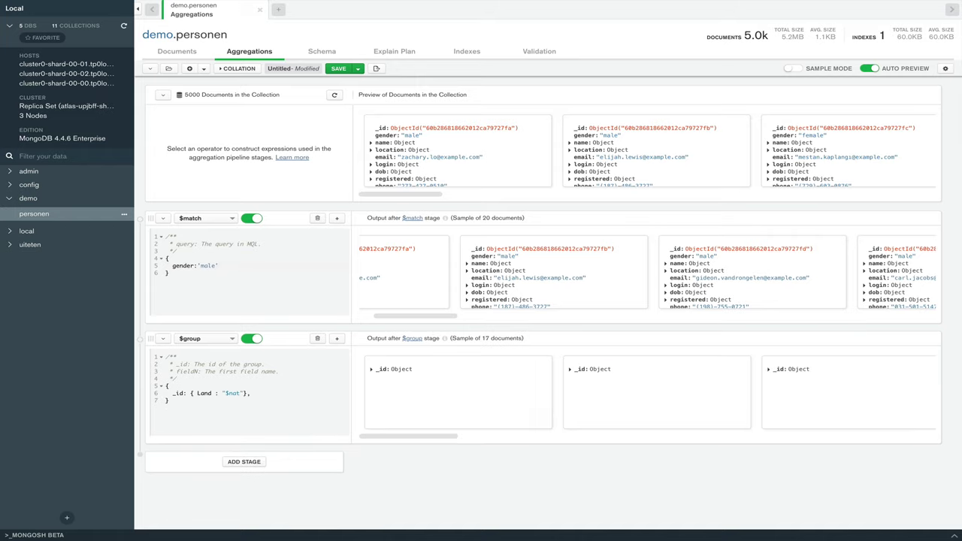
Step: Add the field totaal_aantal_personen with the accumulator $sum: 1 below _id in the $group stage
key(Return)
text(totoal_aantal_per)
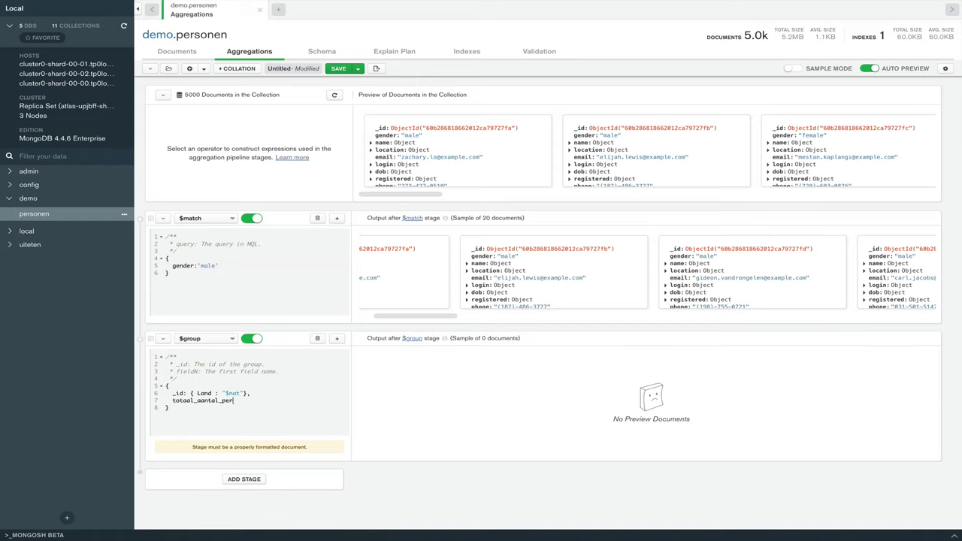
text(sonen: {)
key(Return)
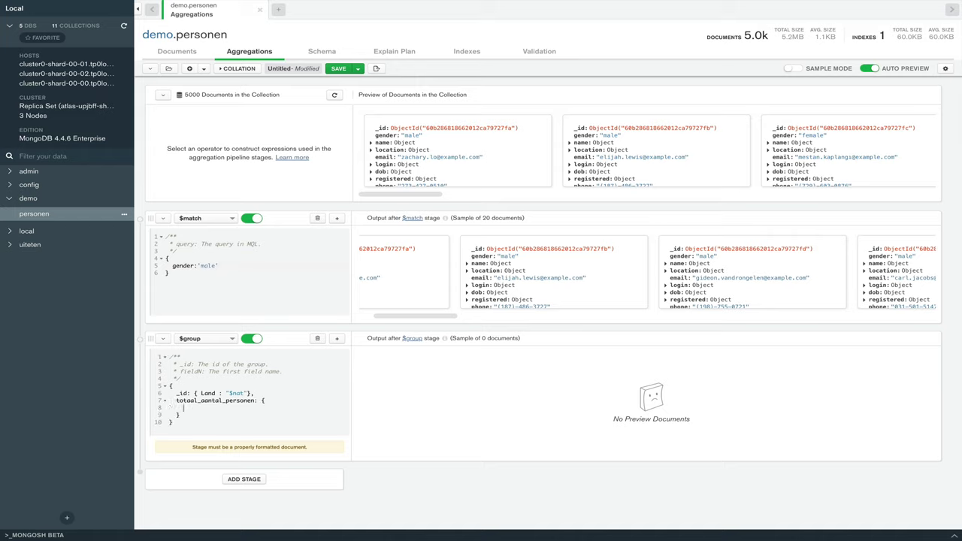
text($sum: 1)
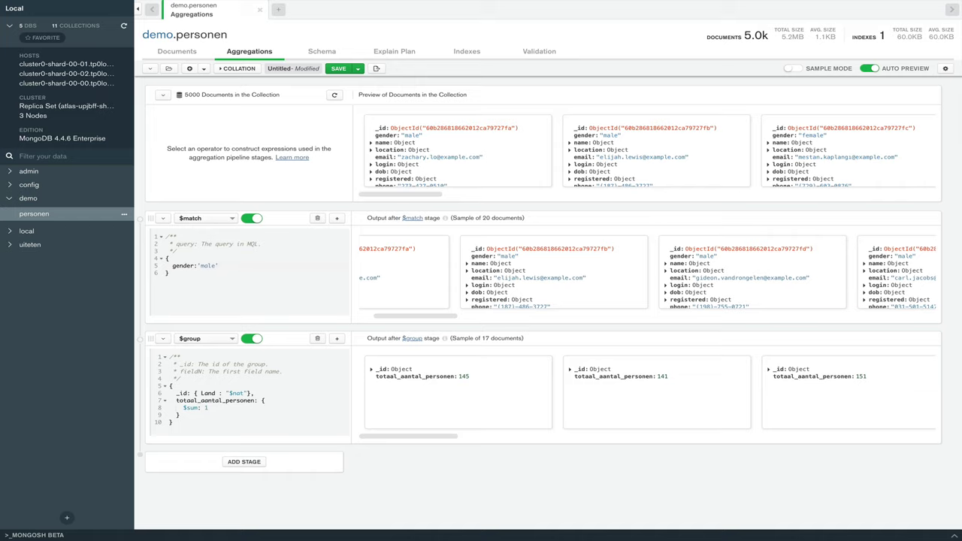
Step: Try the values 2 and 3 for $sum in the $group stage
key(BackSpace)
text(2)
key(BackSpace)
text(3)
Step: Expand the _id object of the first document in the $group stage's output
mouse_move(429, 440)
mouse_down()
mouse_move(850, 442)
mouse_move(423, 449)
mouse_up()
click(371, 370)
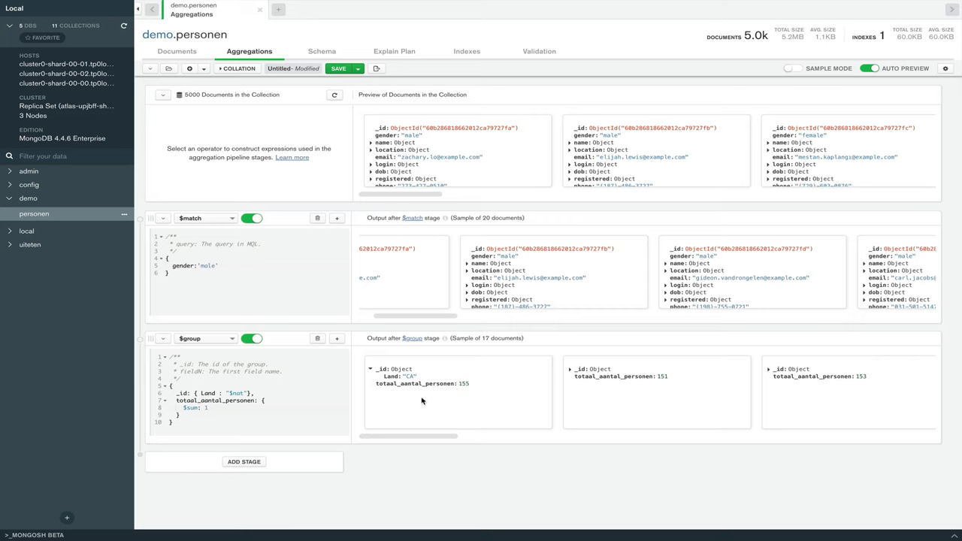
Step: Add a third stage below the $group stage and choose $sort as its operator
click(245, 462)
scroll(238, 416, down, 1)
scroll(238, 416, down, 1)
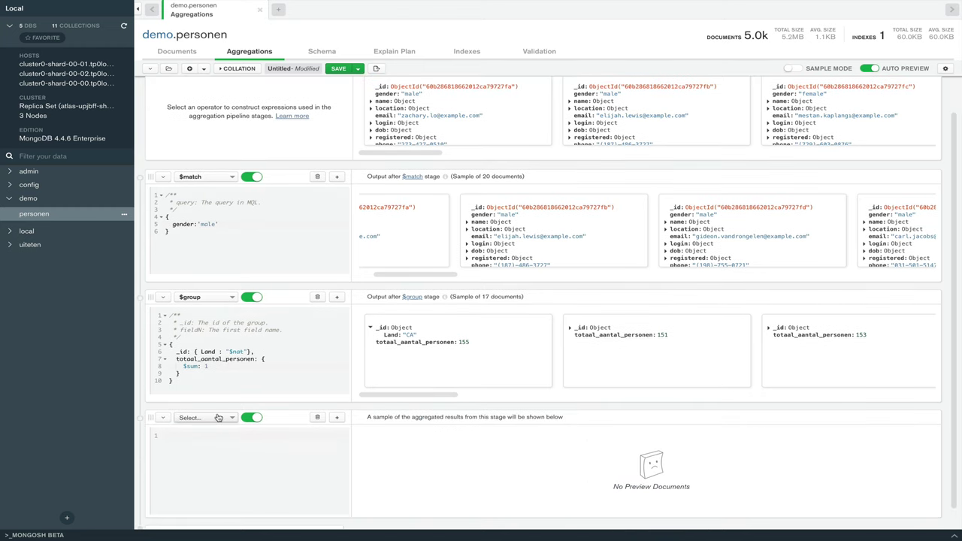
click(218, 417)
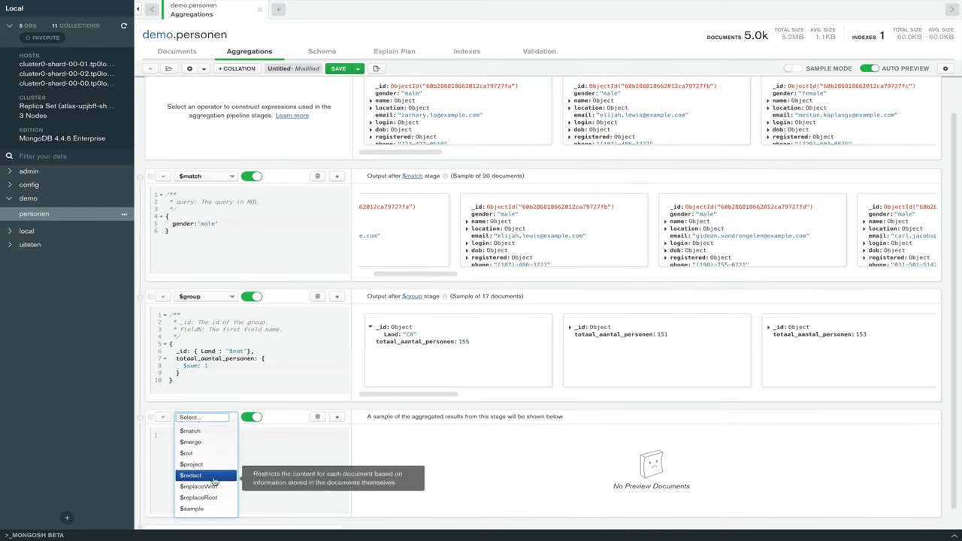
scroll(210, 489, down, 2)
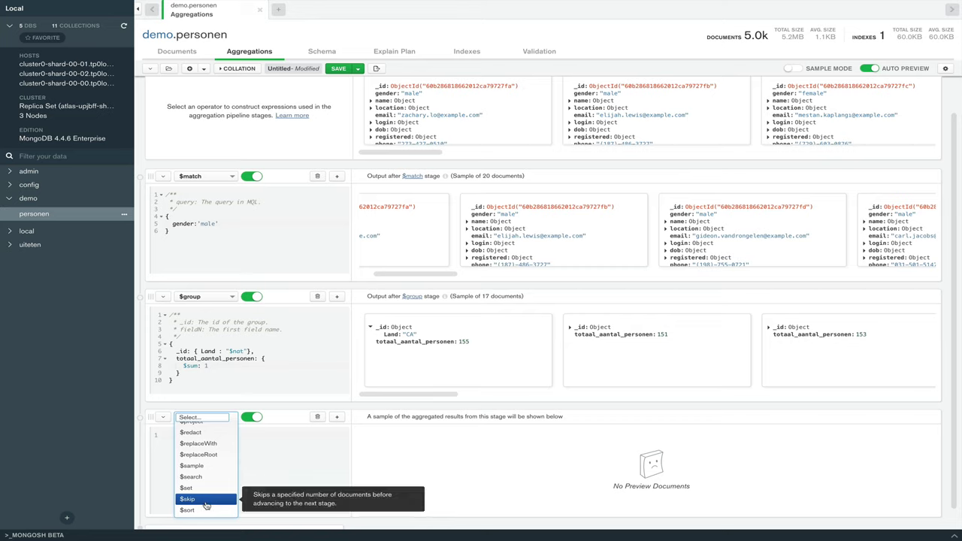
click(208, 510)
Step: Replace the placeholder field/order pair in the $sort stage with totaal_aantal_personen : -1
drag(242, 463, 175, 463)
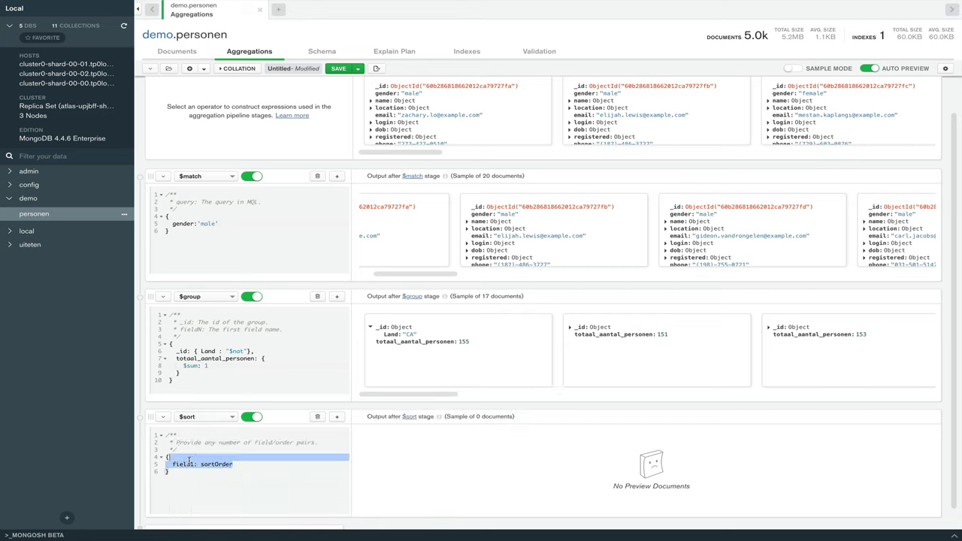
key(BackSpace)
key(BackSpace)
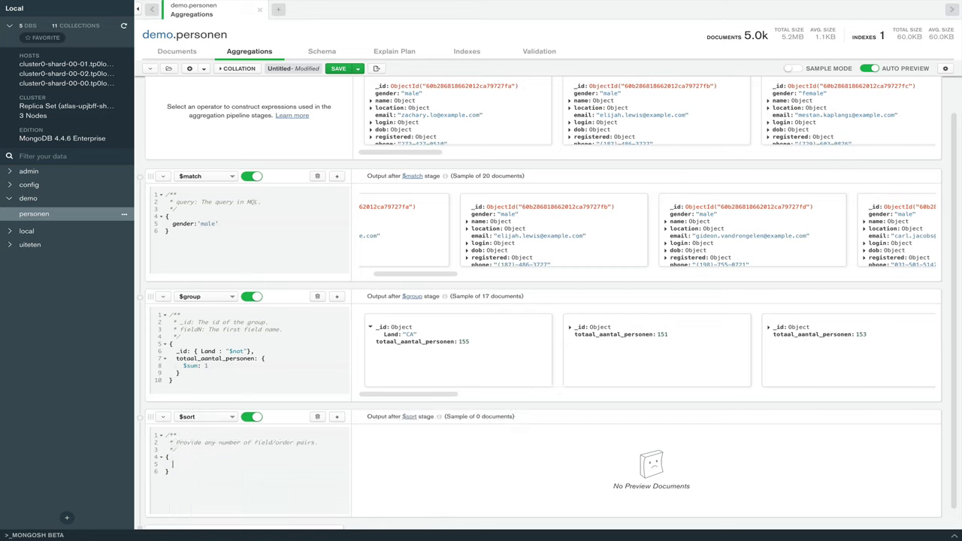
text(t)
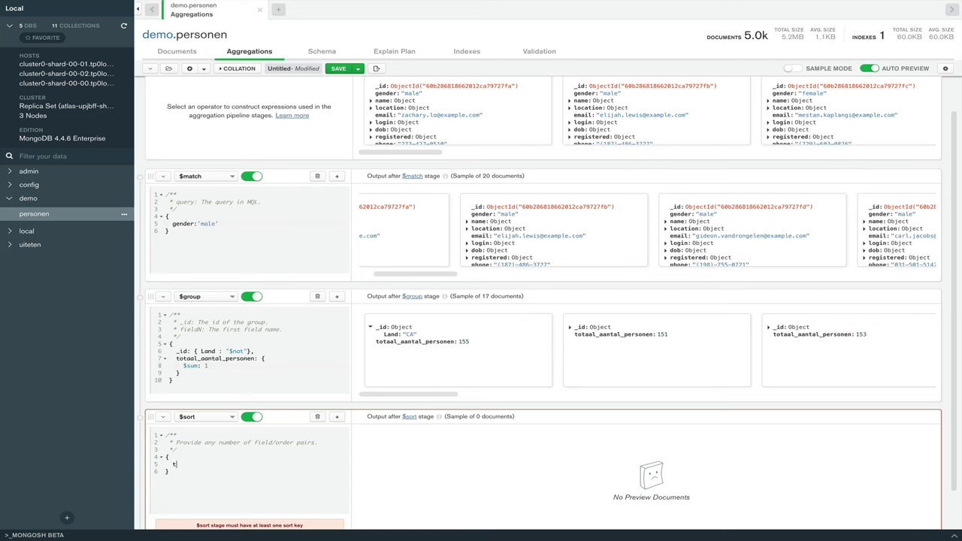
text(otaal_aantal_er)
key(BackSpace)
text(personen : 1)
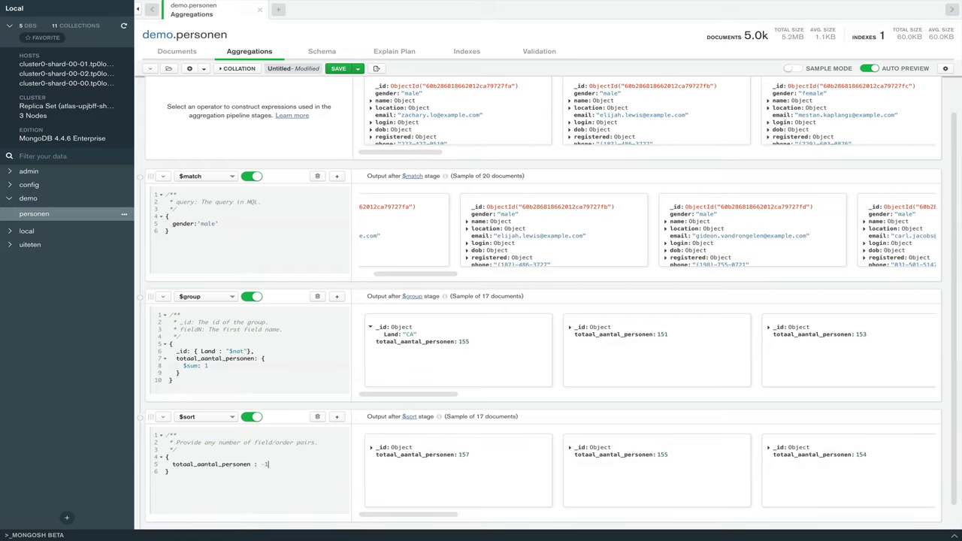
Step: Try sort order 1 for totaal_aantal_personen in the $sort stage and return it to -1
key(Left)
key(BackSpace)
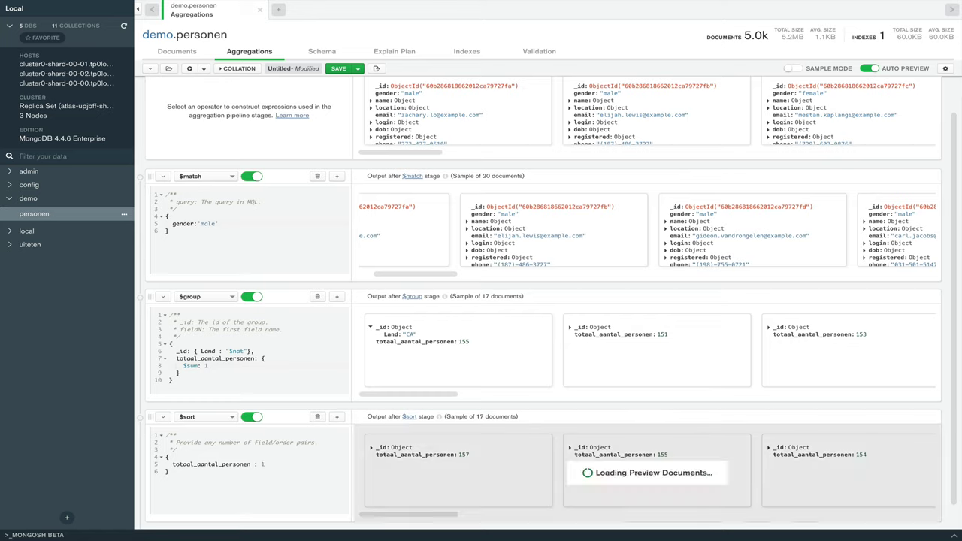
text(-1)
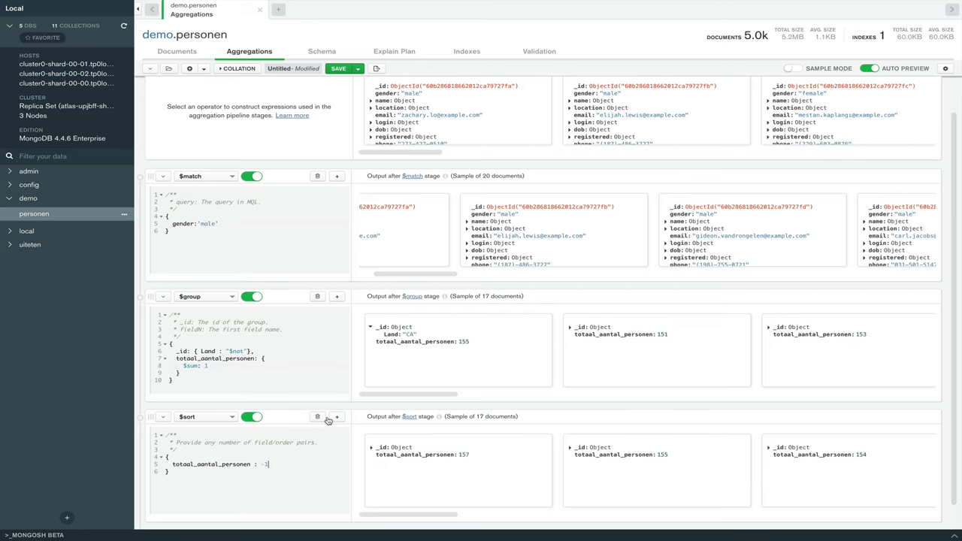
mouse_move(440, 516)
mouse_down()
mouse_move(926, 527)
mouse_move(811, 515)
mouse_move(451, 516)
mouse_up()
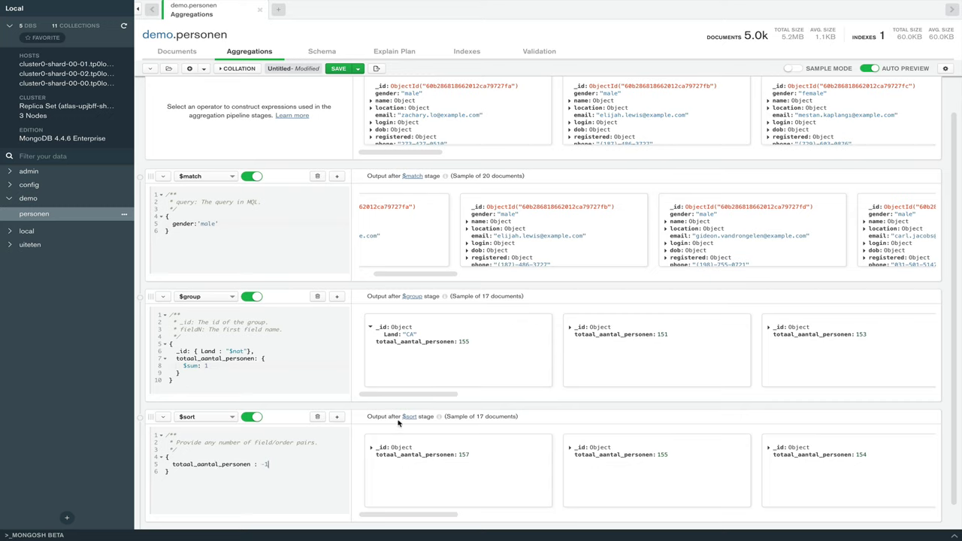
Step: Open the pipeline's export to a programming language, choose Java as the target, and highlight the generated code
click(375, 69)
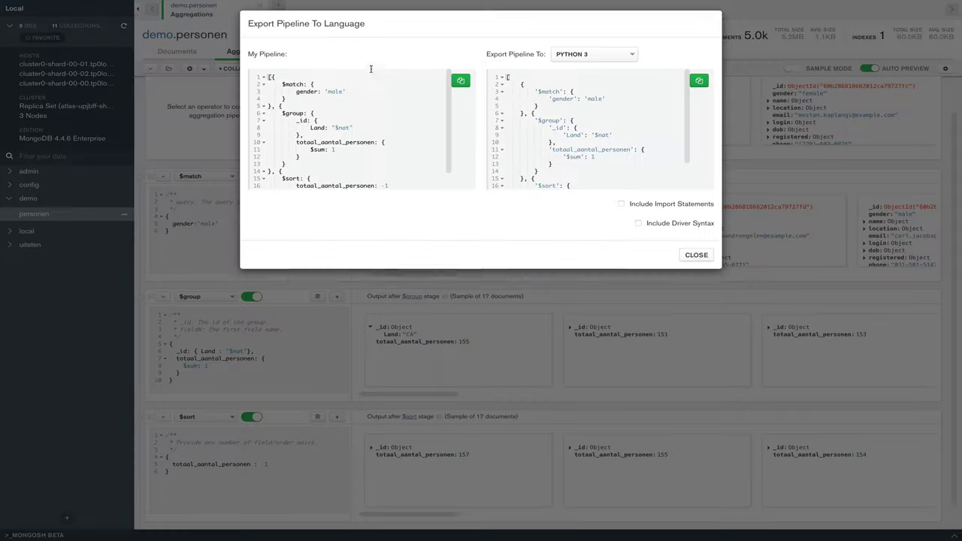
click(595, 61)
click(593, 74)
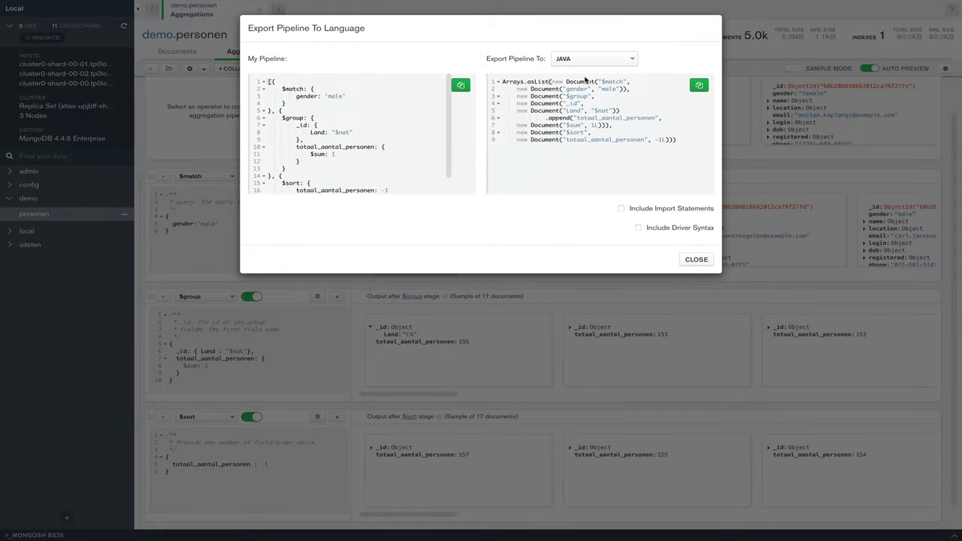
drag(566, 81, 606, 141)
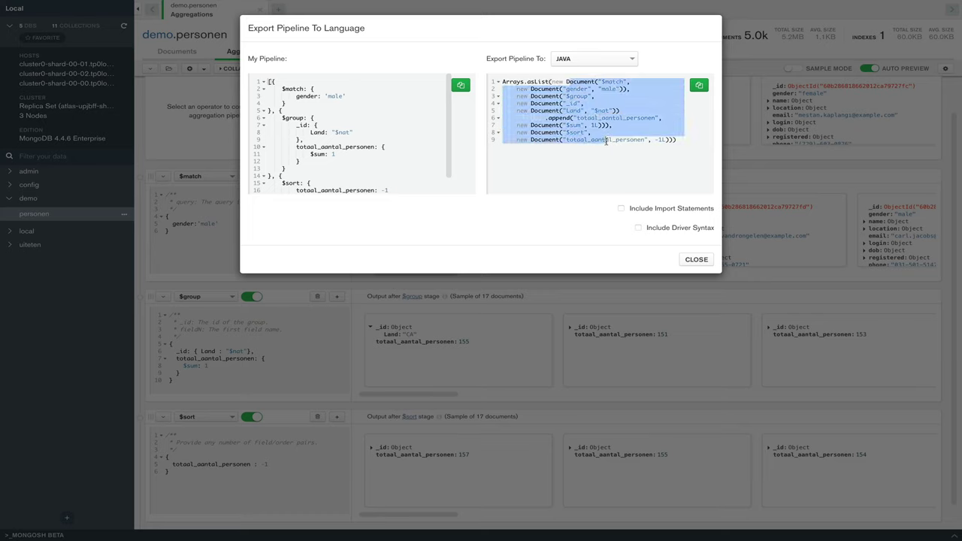
Step: Preview the Java export with import statements, exclude them again, and select the whole generated pipeline code
click(621, 209)
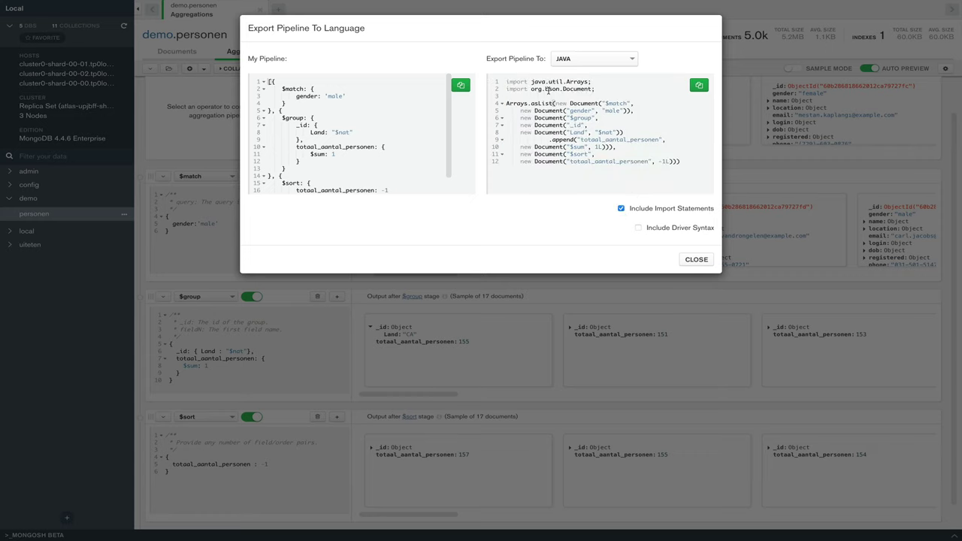
click(621, 209)
drag(502, 81, 685, 145)
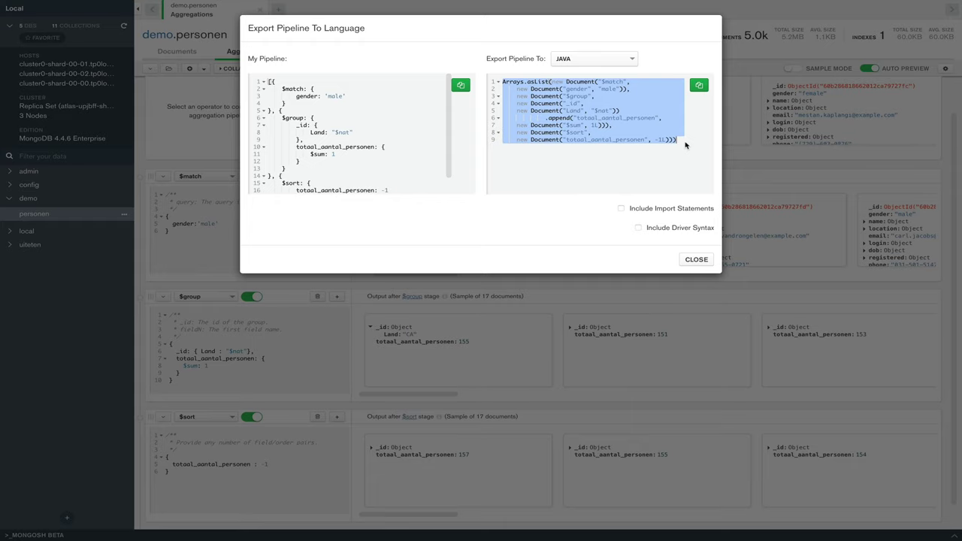
Step: Switch to IntelliJ IDEA and examine the match argument of collection.aggregate and its Bson definition in MongoLandeninformatie.java
key(super+Tab)
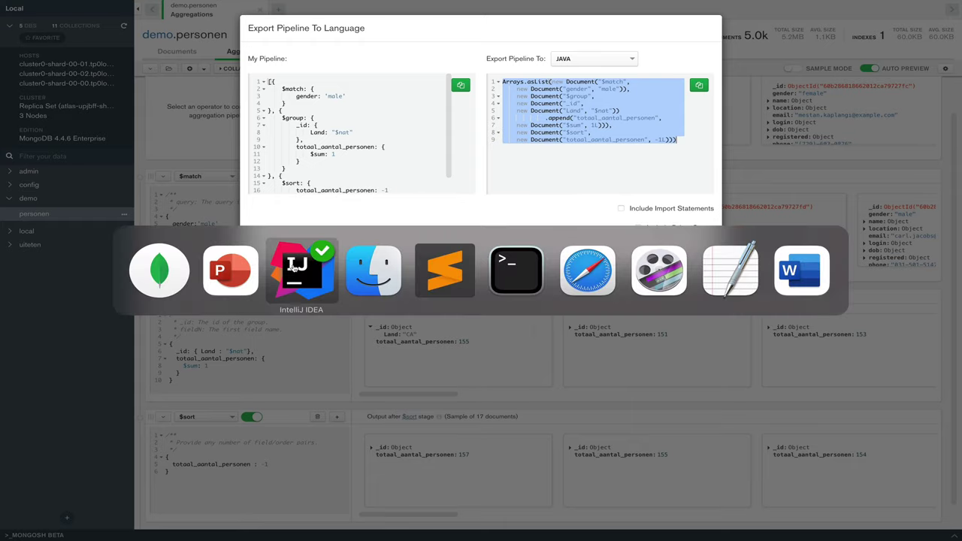
click(287, 266)
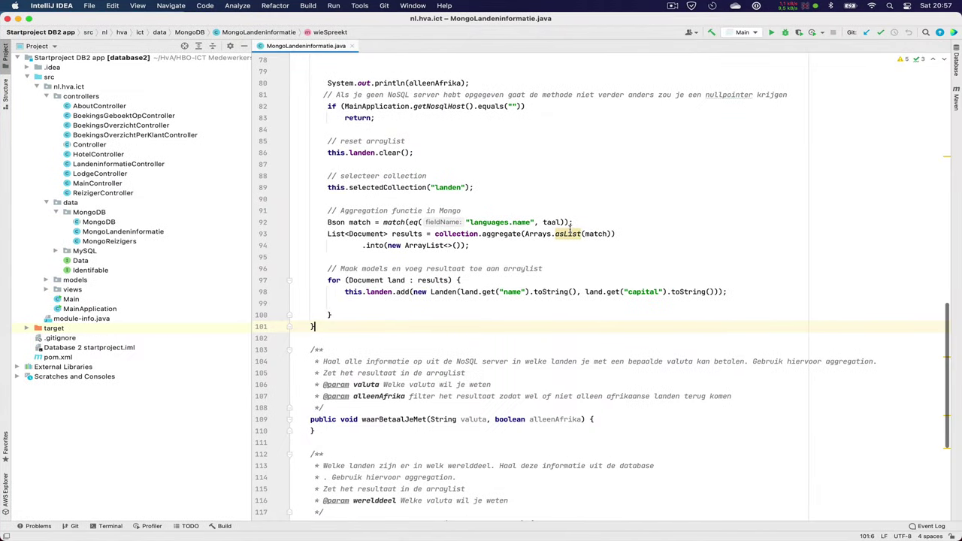
click(570, 234)
drag(599, 234, 593, 234)
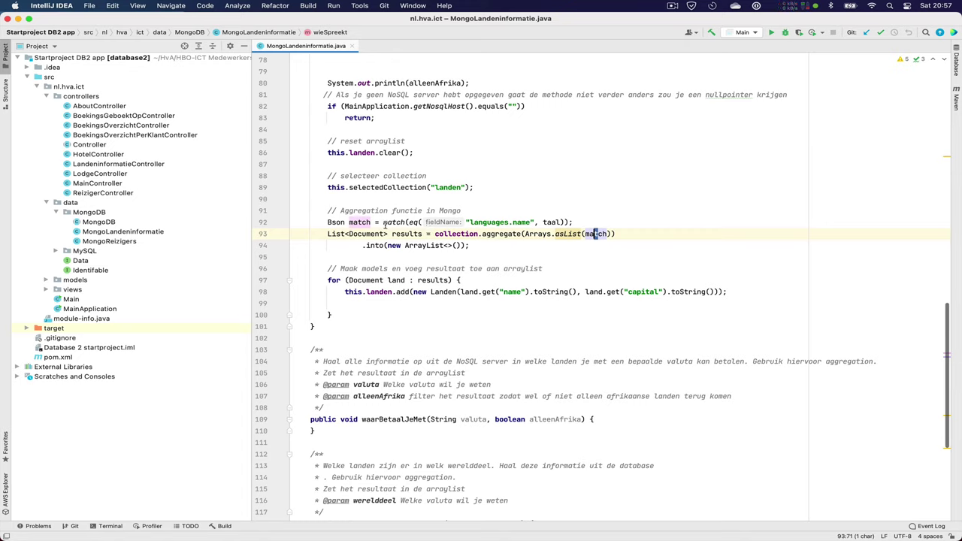
drag(410, 222, 574, 222)
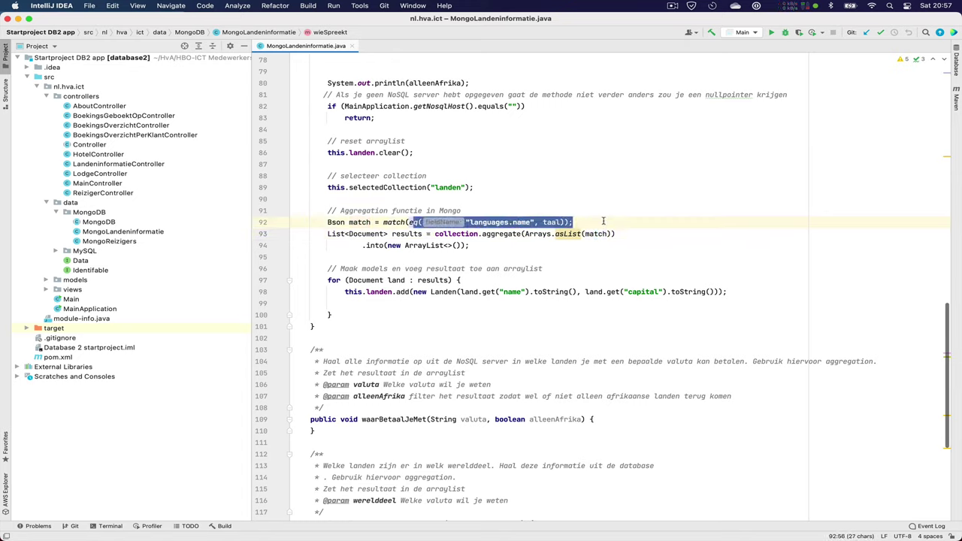